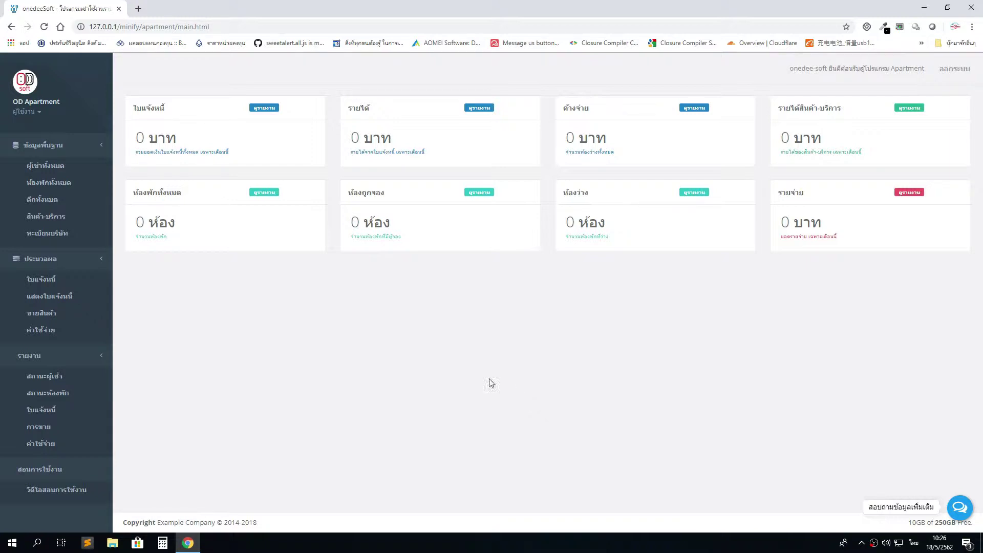
Open the invoice page, followed by the company registration page (ทะเบียนบริษัท), to examine the water, electricity and garbage rate settings
left_click(43, 280)
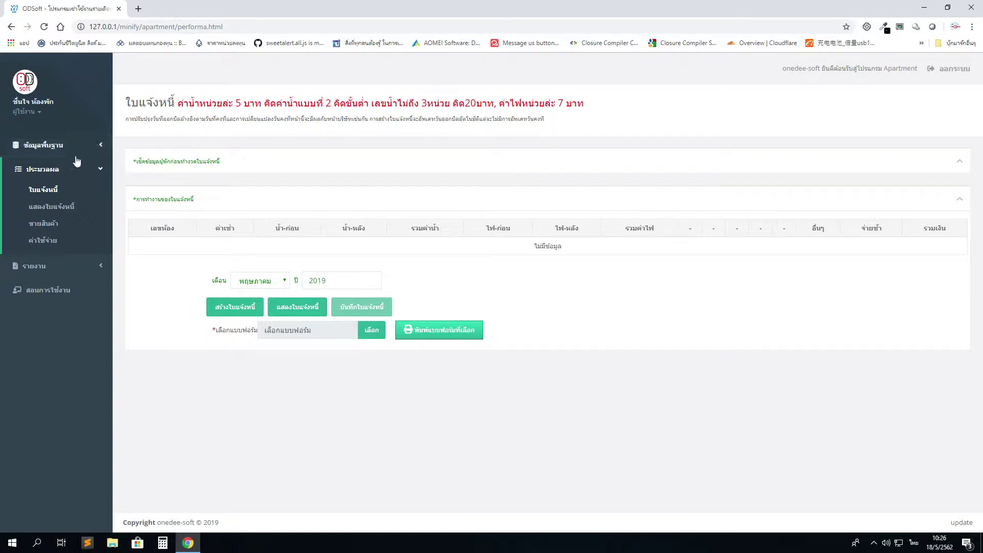
left_click(62, 148)
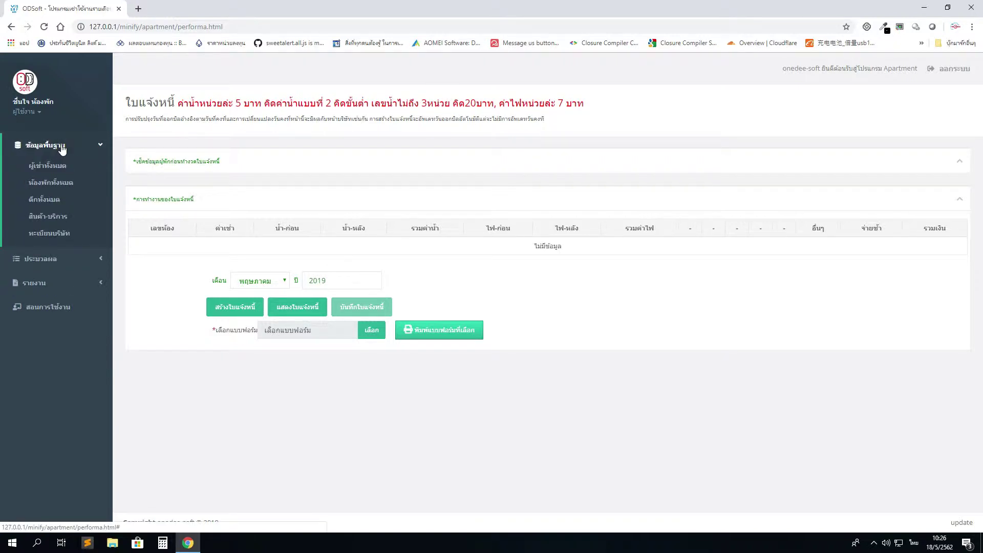
left_click(56, 234)
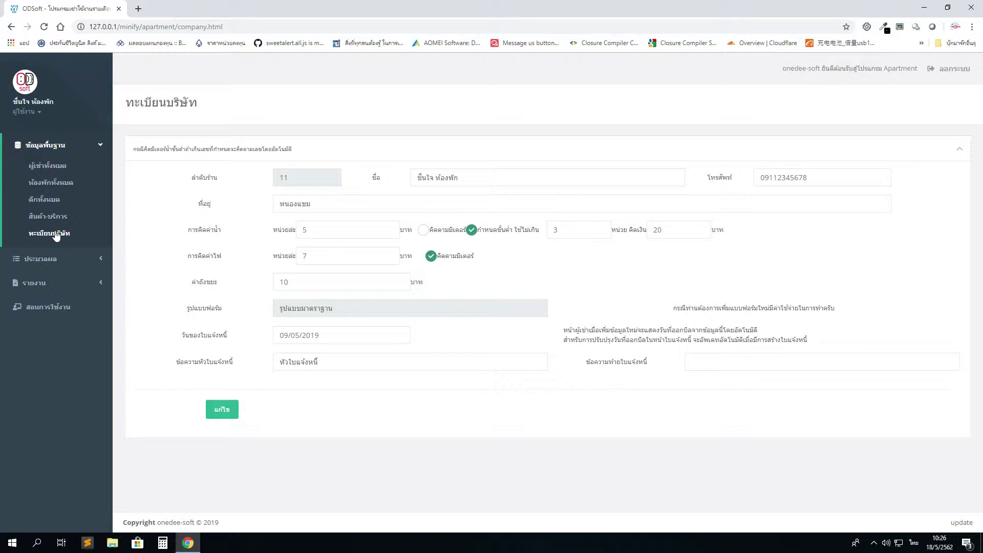
Return to the invoice page (ใบแจ้งหนี้), expand the tenant check section and check the tenant data for พฤษภาคม 2019
left_click(58, 258)
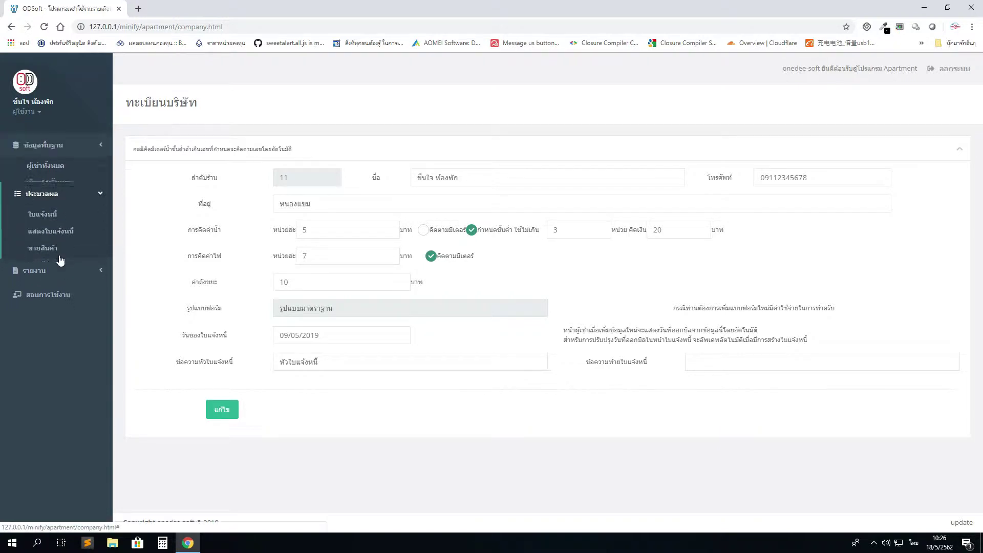
left_click(61, 197)
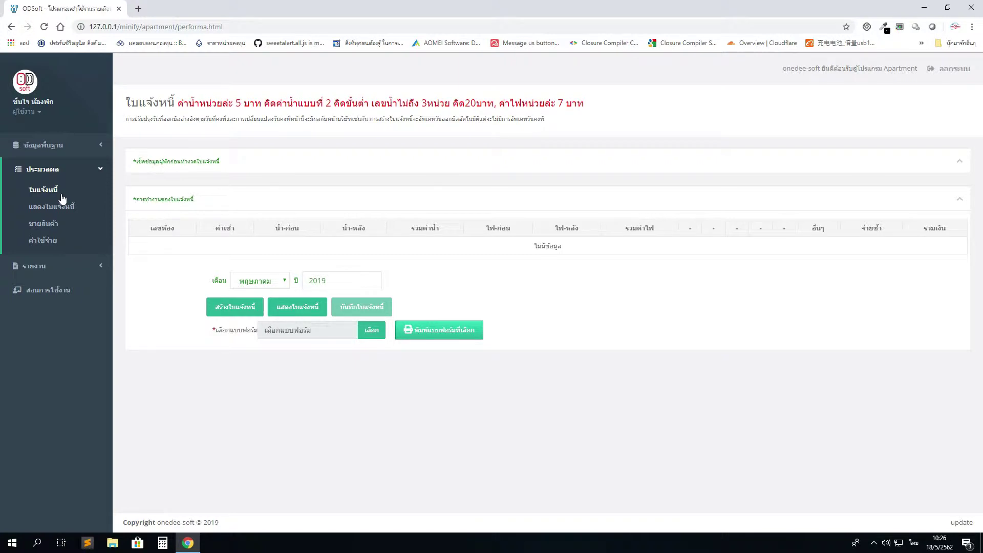
left_click(960, 163)
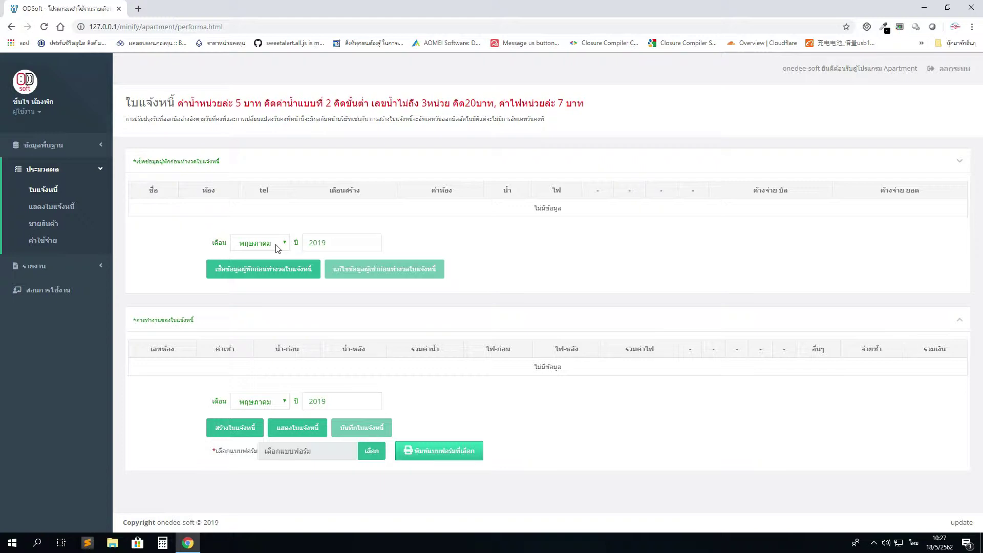
left_click(275, 275)
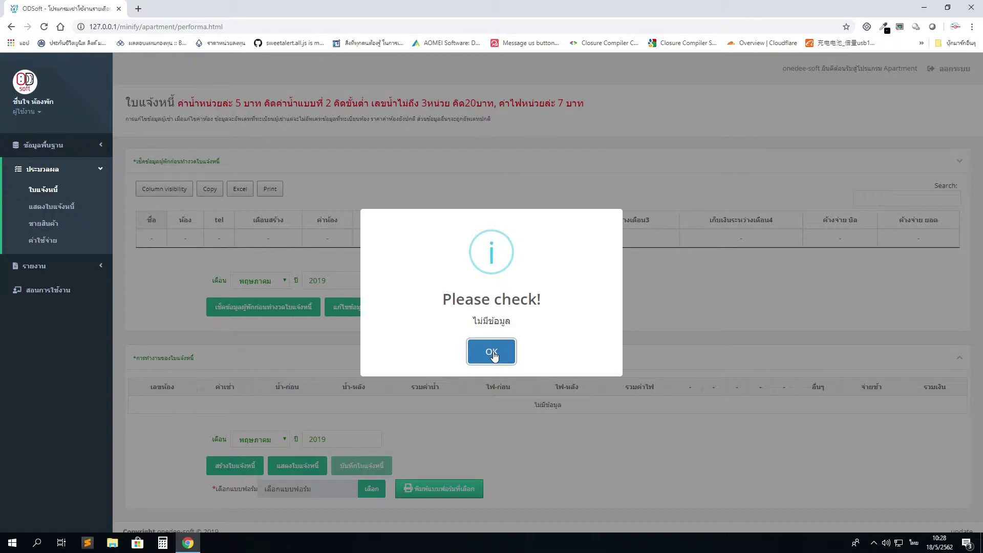
left_click(493, 353)
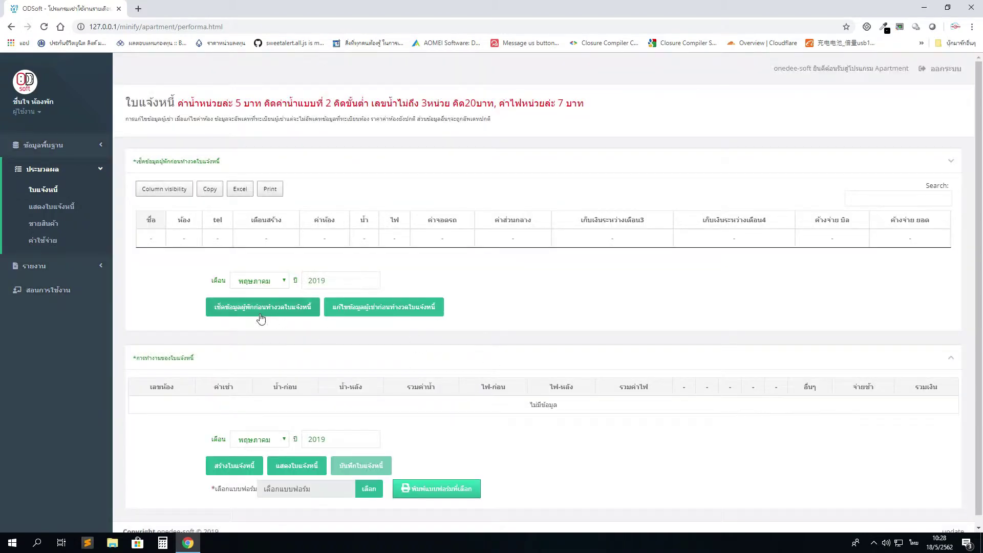
Load the pre-billing tenant data for มิถุนายน 2019
left_click(260, 284)
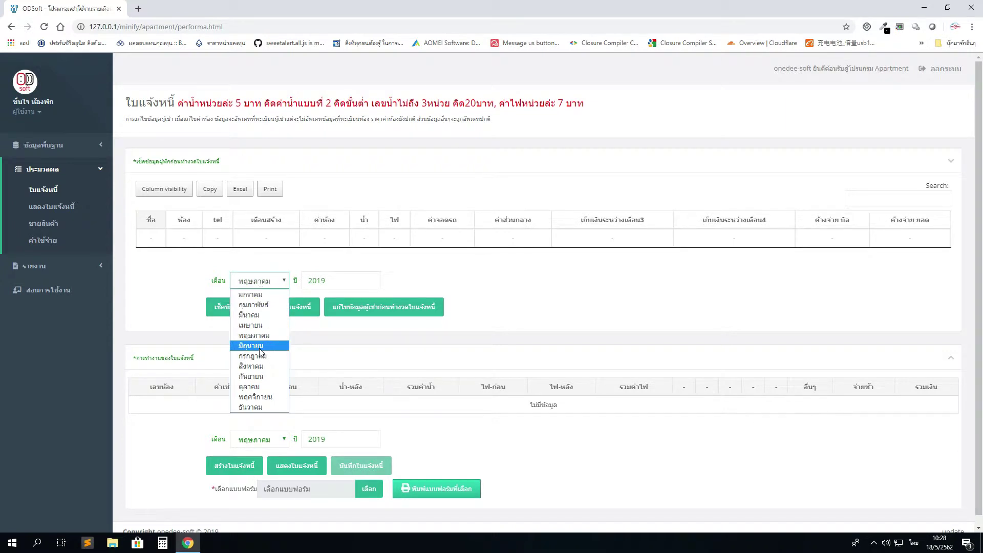
left_click(262, 346)
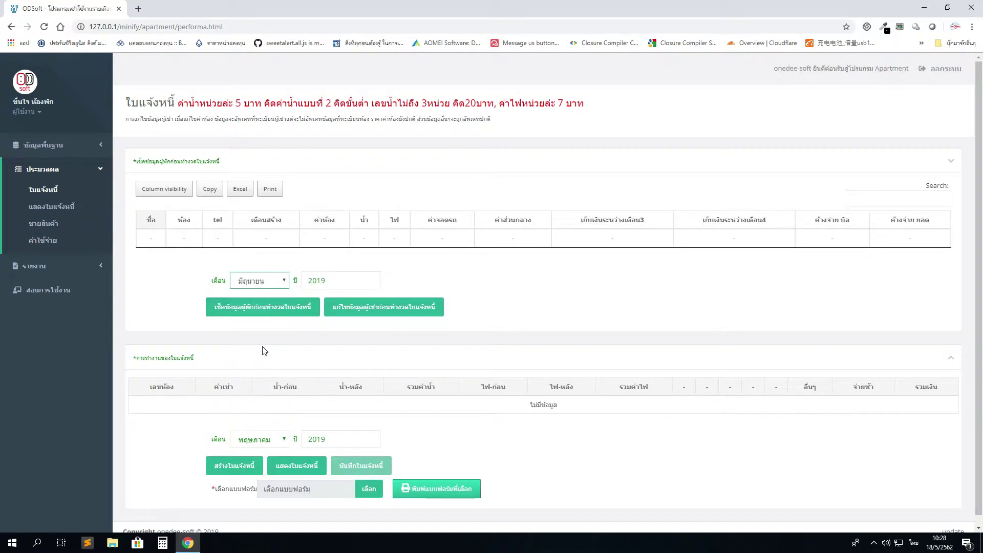
left_click(254, 307)
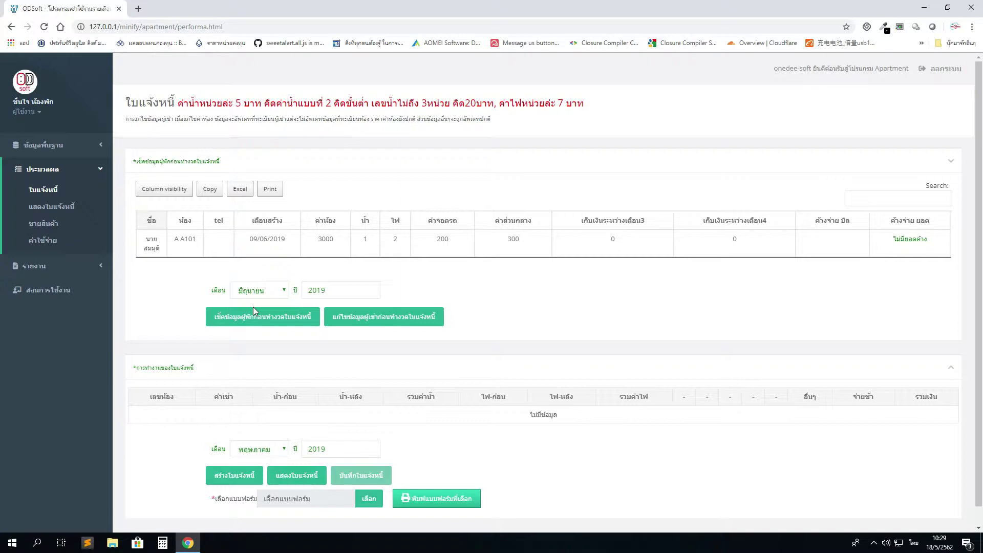
Hide all columns of the tenant table except ห้อง and เดือนสร้าง
left_click(162, 189)
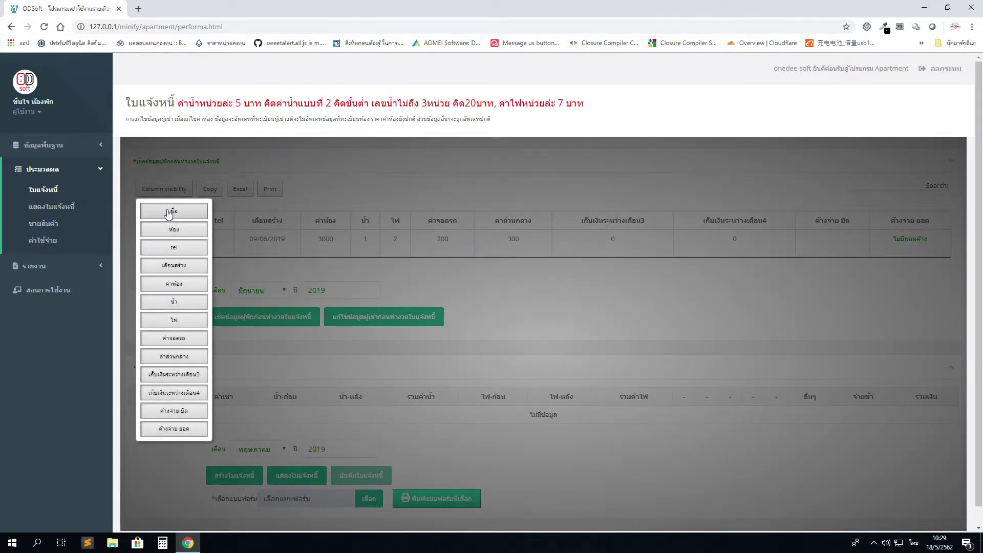
left_click(169, 212)
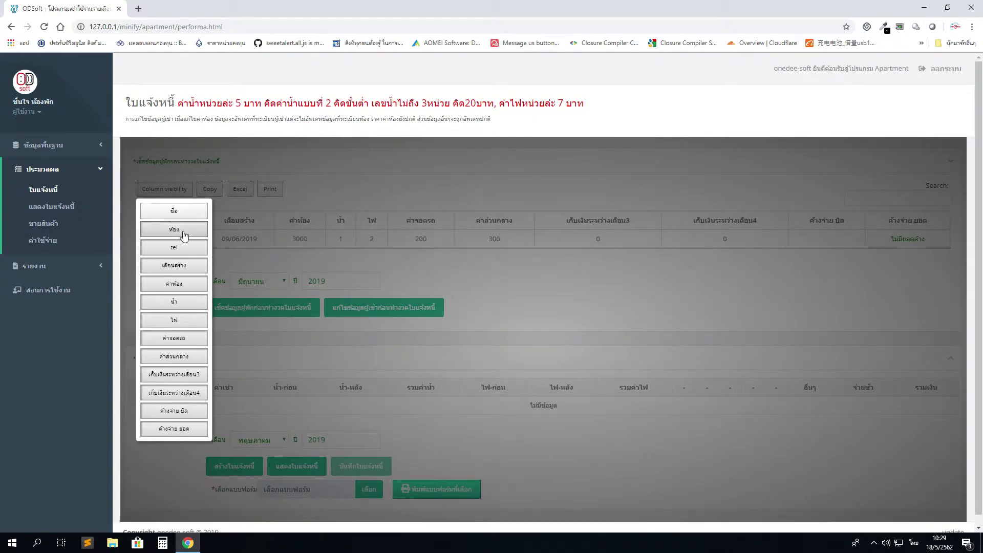
left_click(180, 250)
left_click(185, 272)
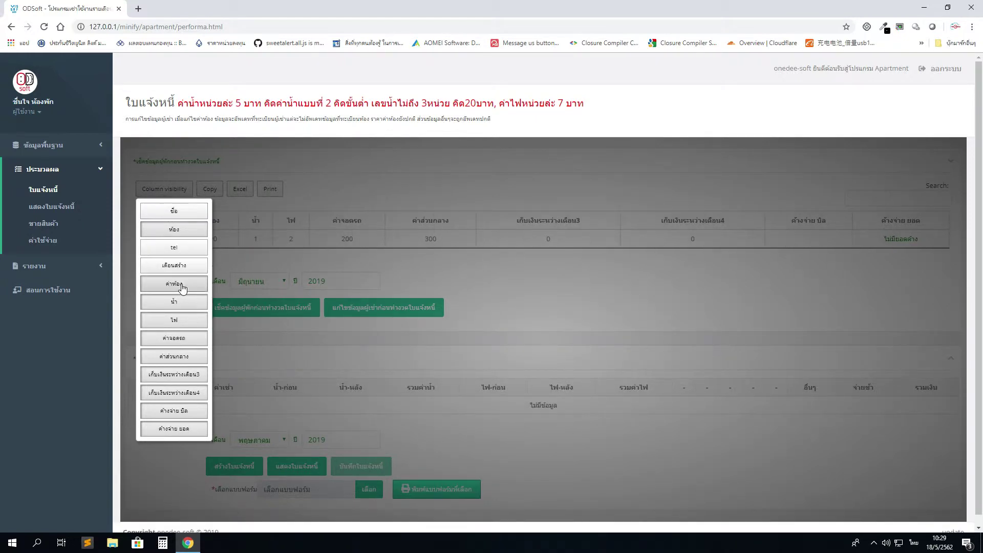
left_click(182, 283)
left_click(187, 305)
left_click(188, 318)
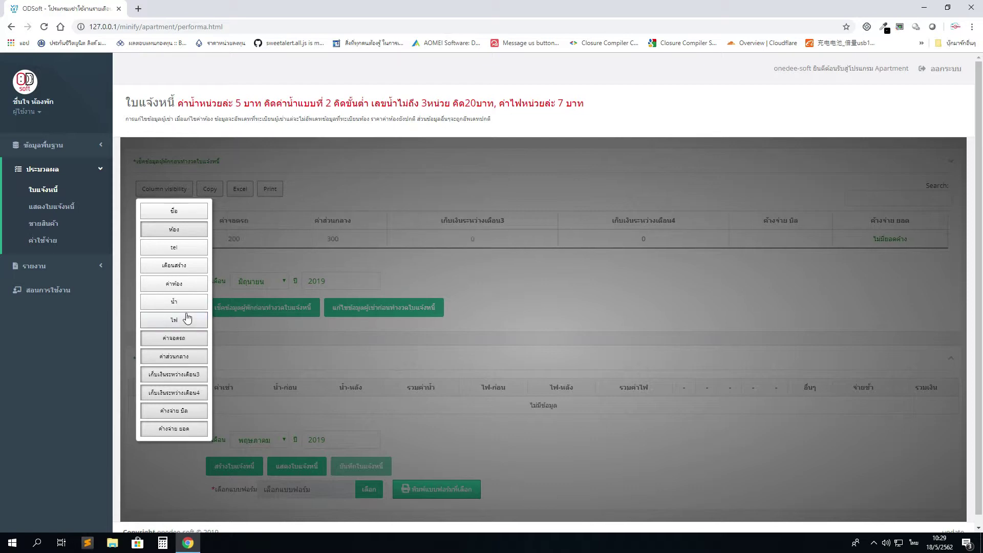
left_click(602, 308)
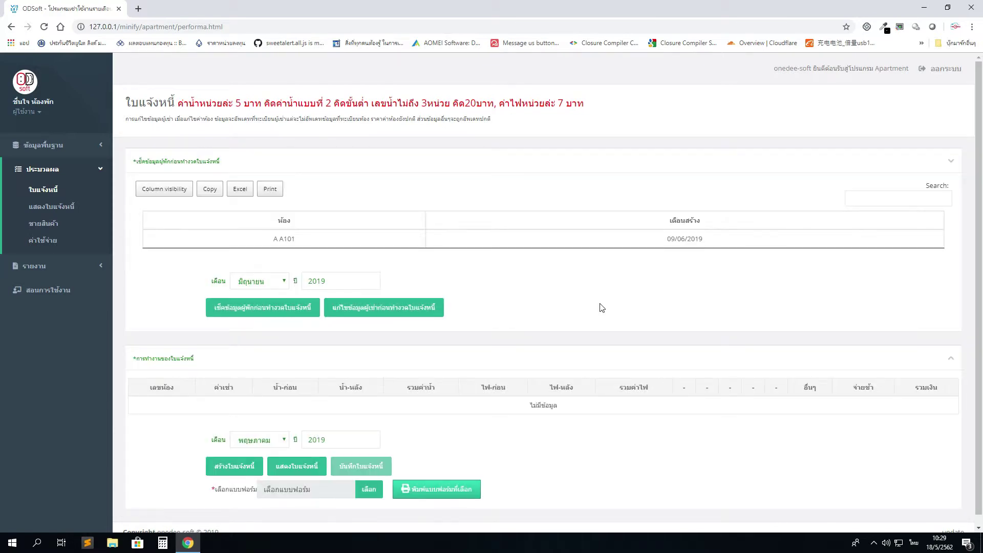
Show every hidden column of the tenant table again, from ชื่อ through ค้างจ่าย ยอด
left_click(177, 189)
left_click(176, 211)
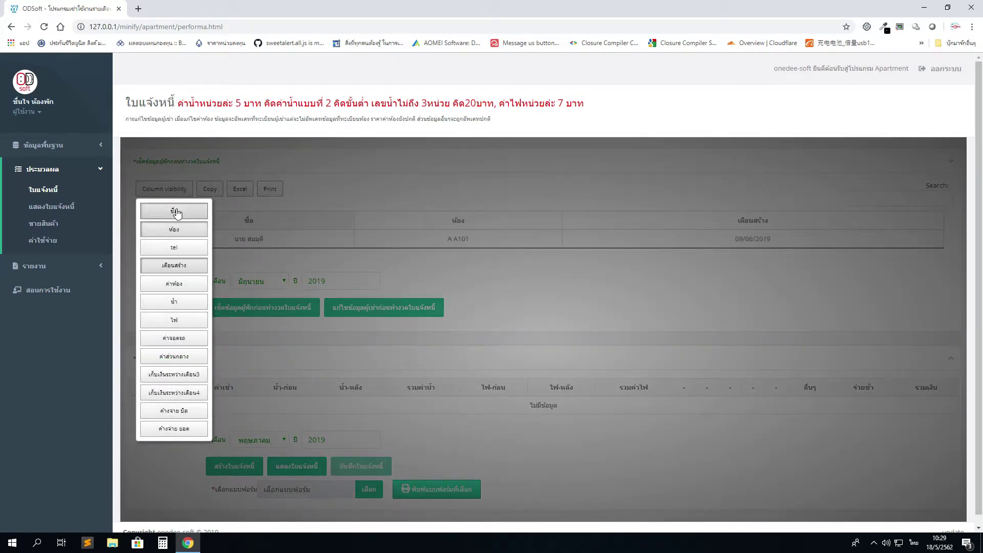
left_click(174, 247)
left_click(174, 283)
left_click(177, 301)
left_click(179, 320)
left_click(181, 338)
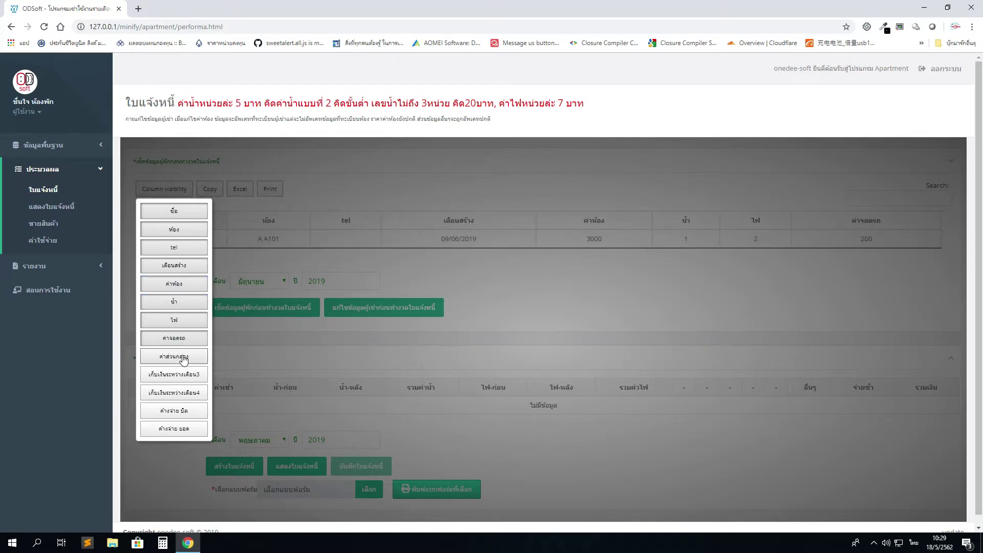
left_click(184, 356)
left_click(174, 375)
left_click(175, 393)
left_click(174, 410)
left_click(174, 429)
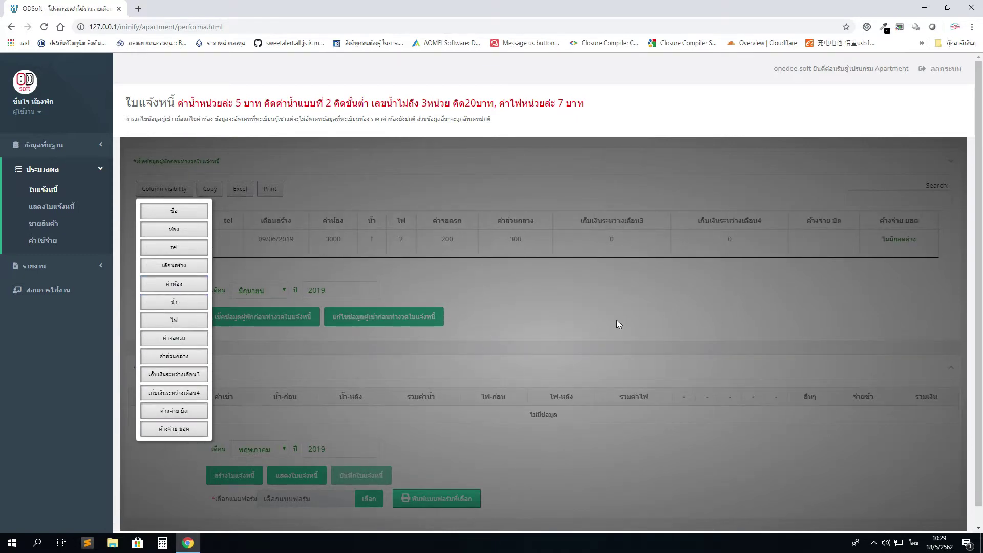
left_click(617, 320)
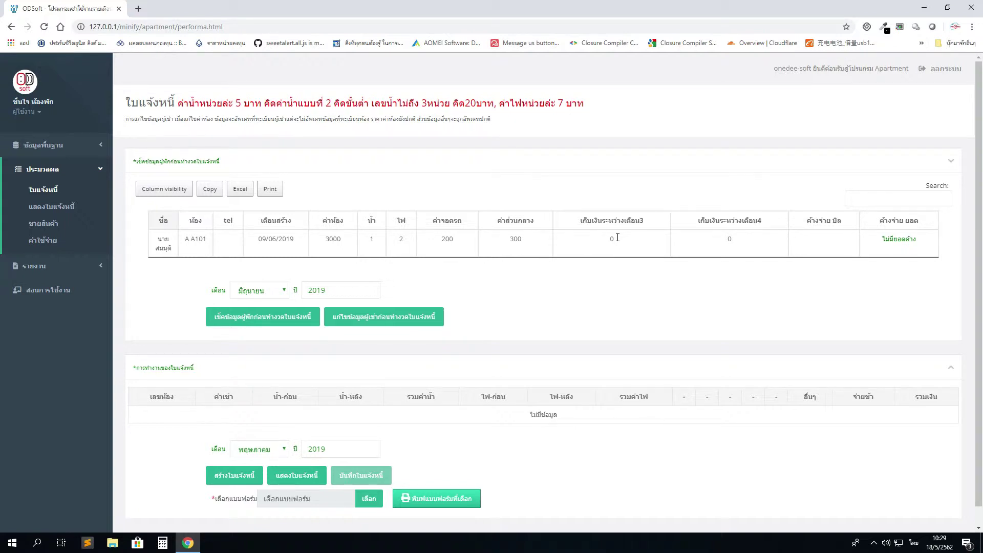
Set room A101's parking fee (ค่าจอดรถ) to 250 and common fee (ค่าส่วนกลาง) to 350, and save the tenant data changes
left_click(332, 240)
left_click(448, 239)
type("5")
left_click(515, 238)
left_click_drag(514, 240, 518, 240)
type("5")
left_click(399, 317)
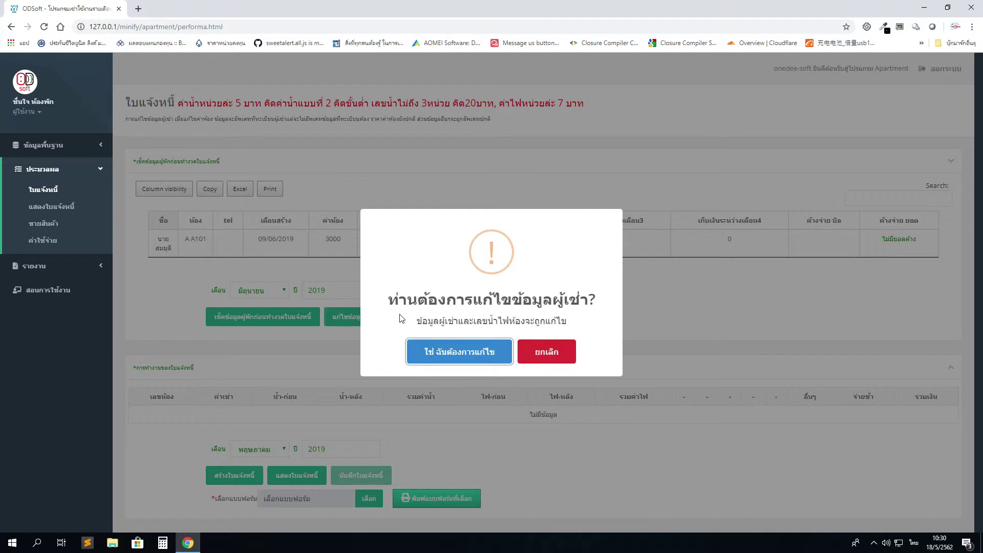
left_click(444, 358)
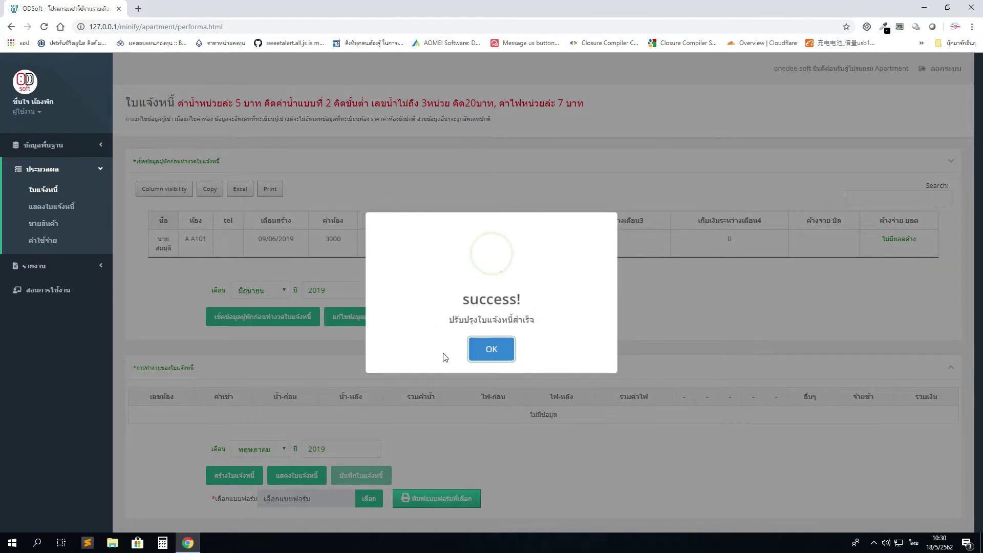
left_click(491, 353)
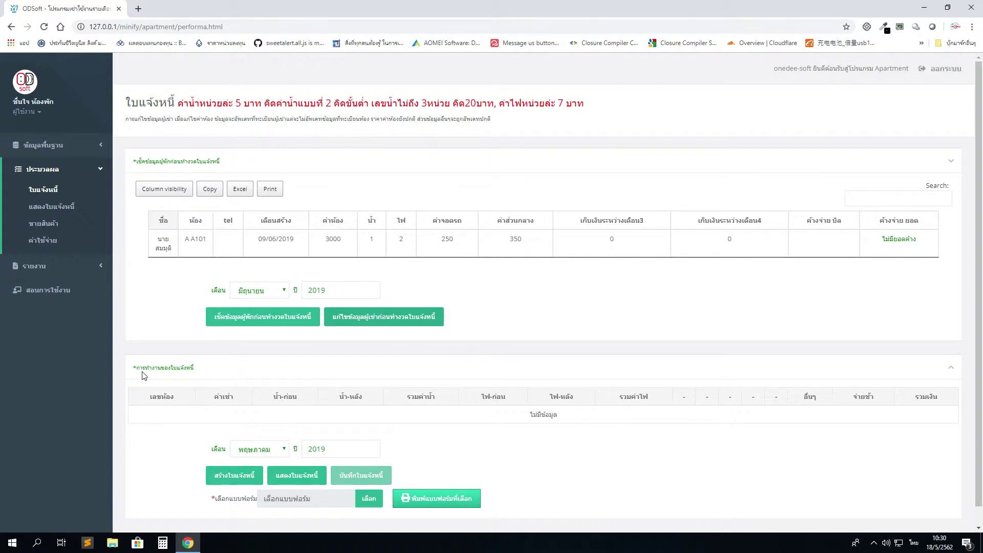
Try to create the invoices for พฤษภาคม 2019
scroll(441, 386, "down", 1)
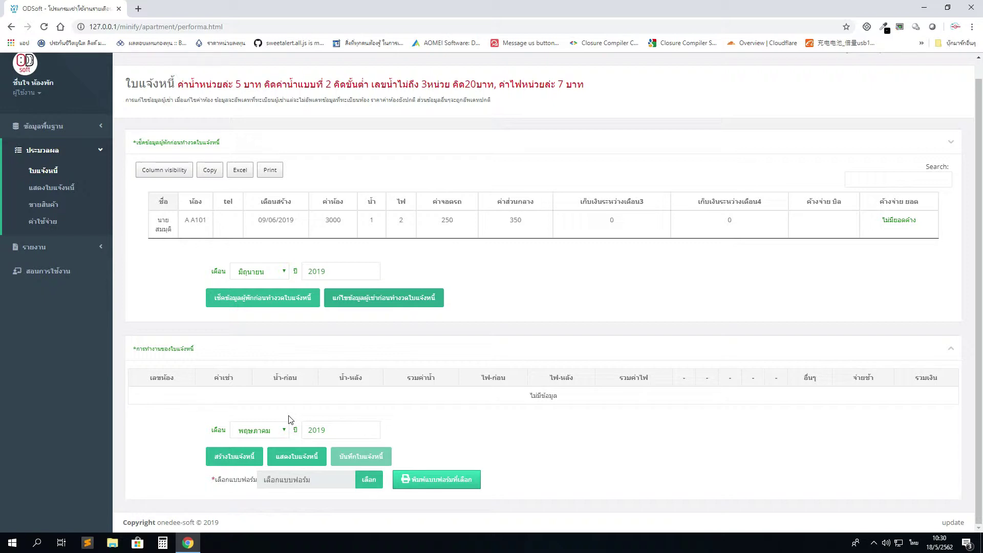
left_click(245, 457)
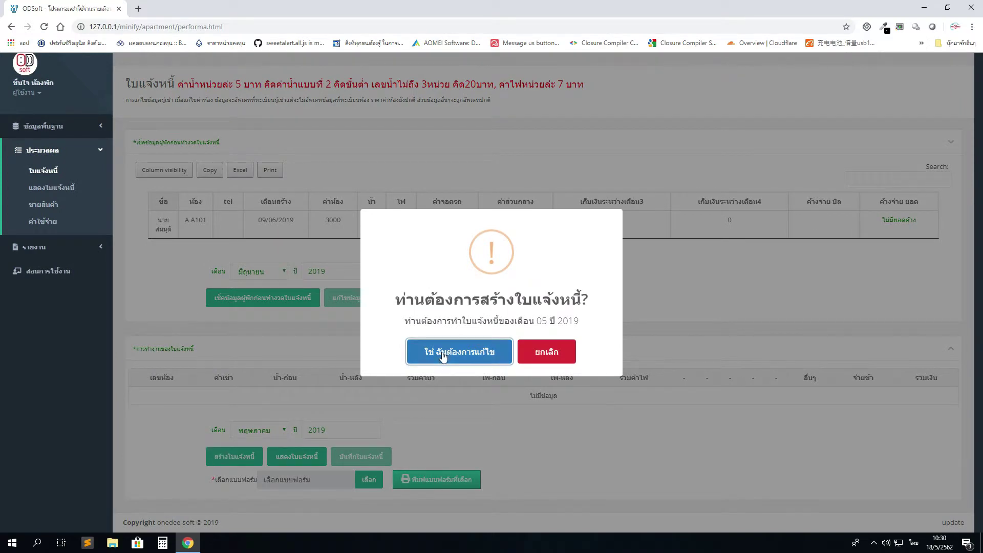
left_click(444, 354)
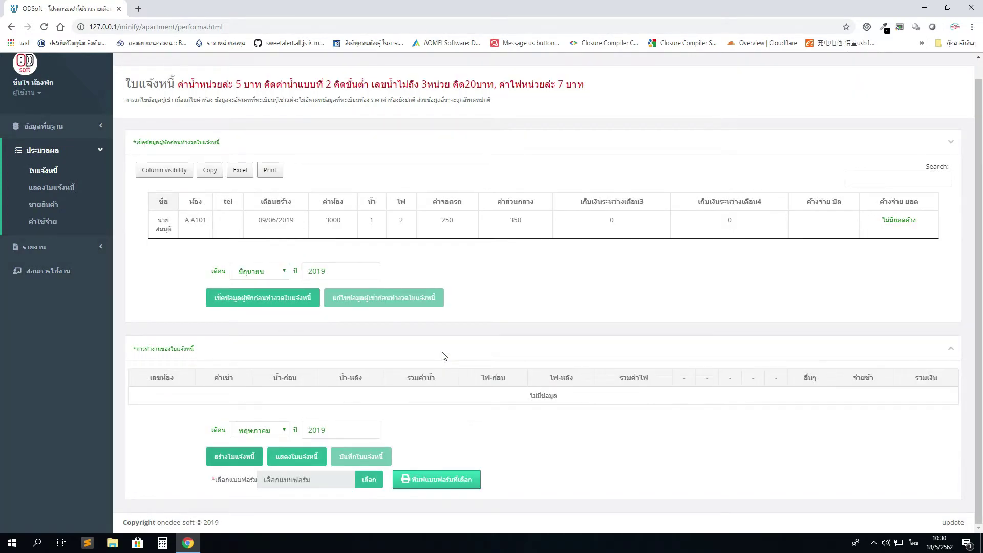
Create the invoices for มิถุนายน 2019 and display them in the invoice table
left_click(266, 430)
left_click(258, 357)
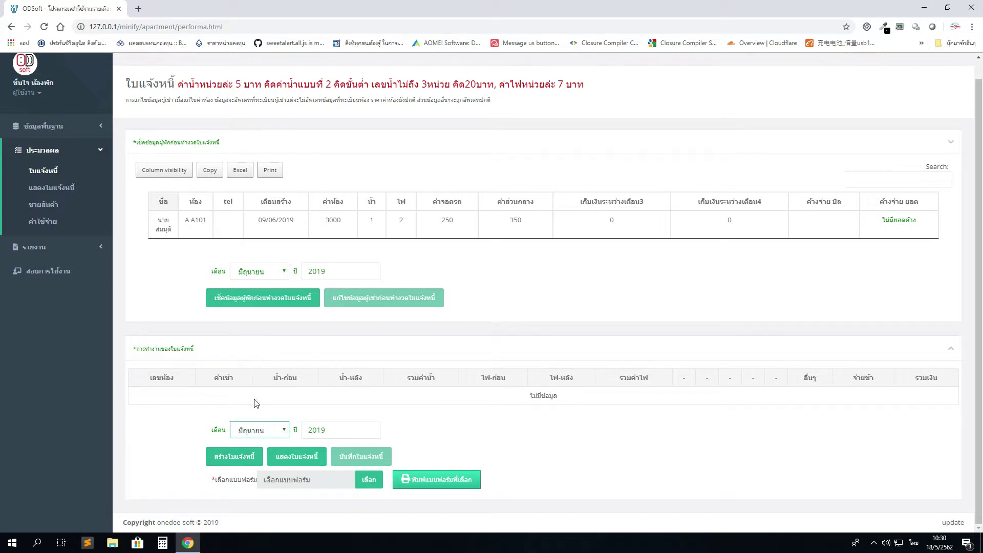
left_click(237, 456)
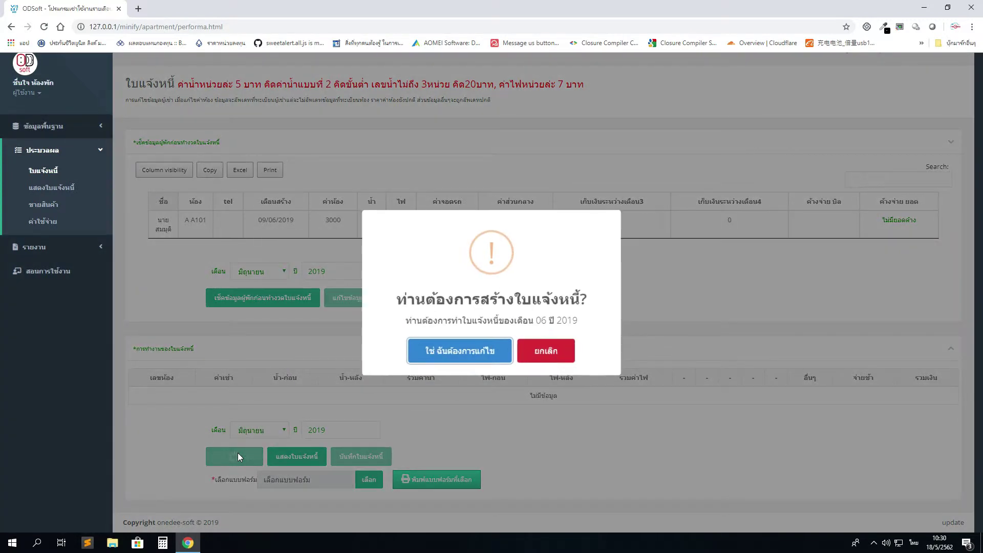
left_click(458, 351)
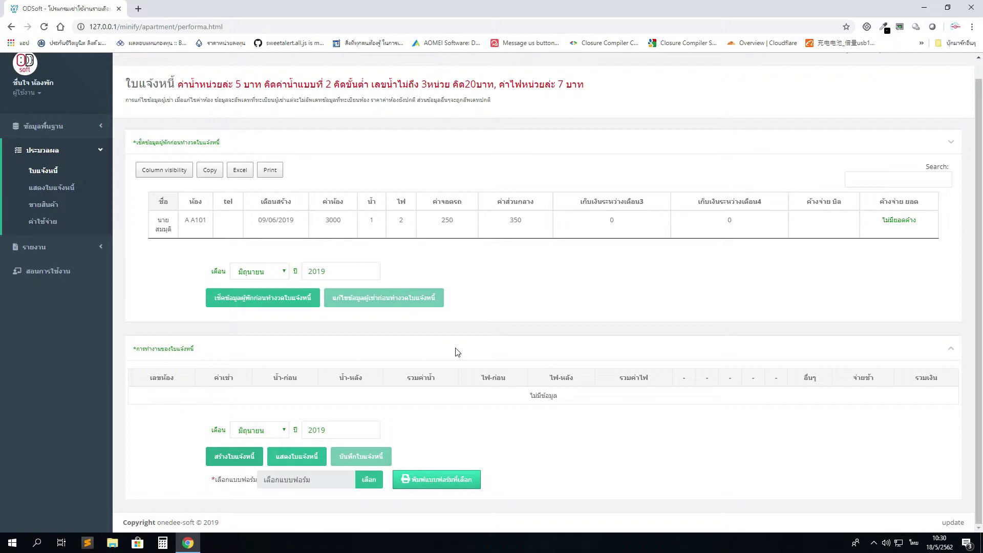
left_click(290, 456)
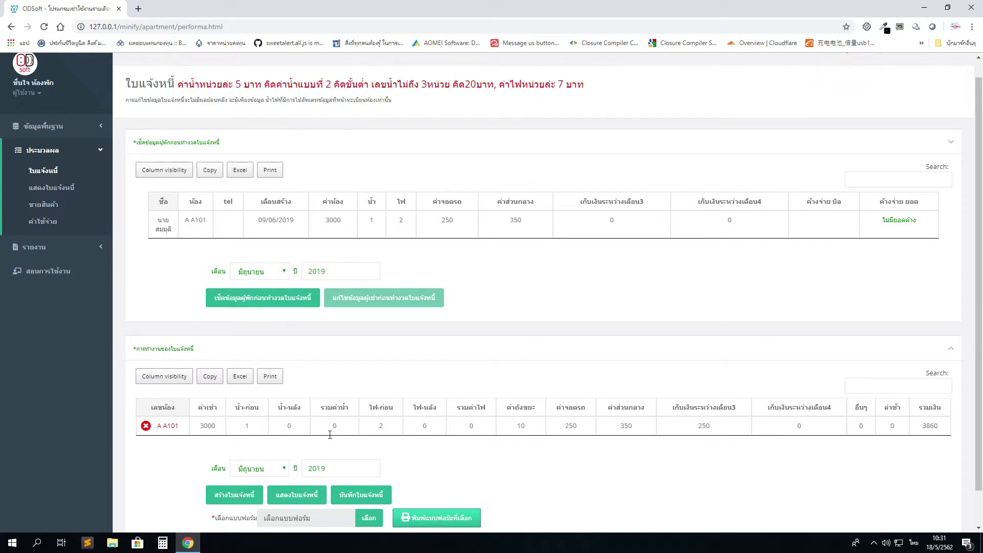
Collapse the tenant check section and look over the invoice table's column visibility options and search field
left_click(952, 145)
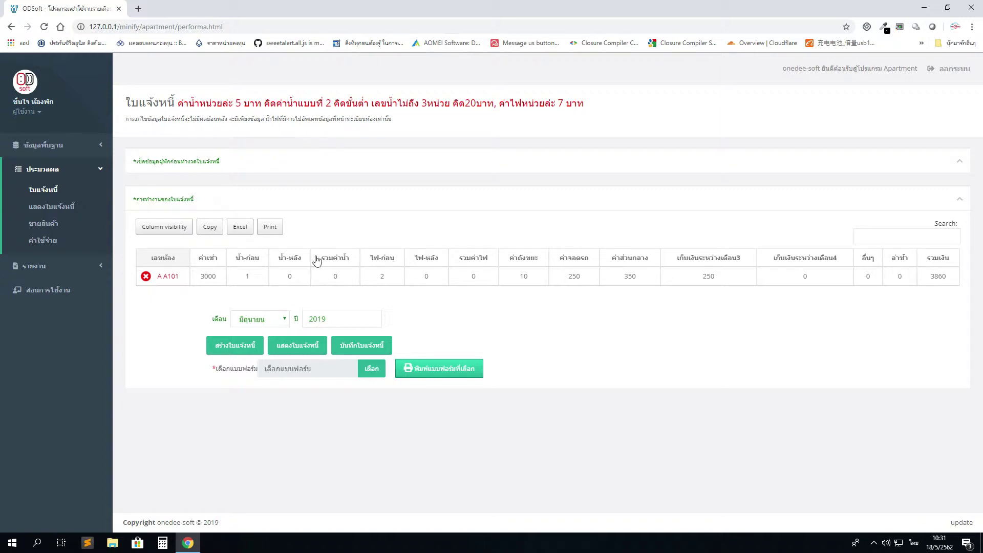
left_click(176, 229)
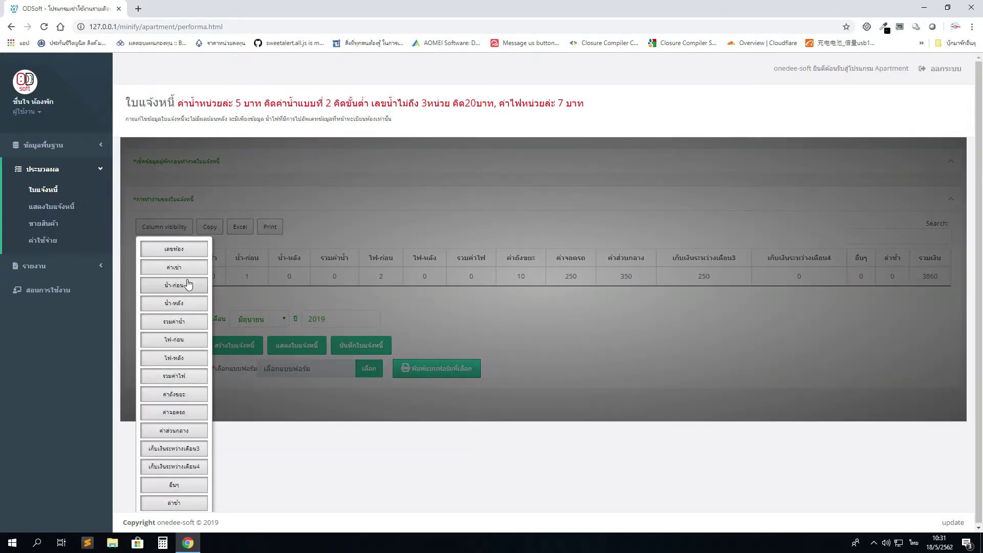
left_click(441, 232)
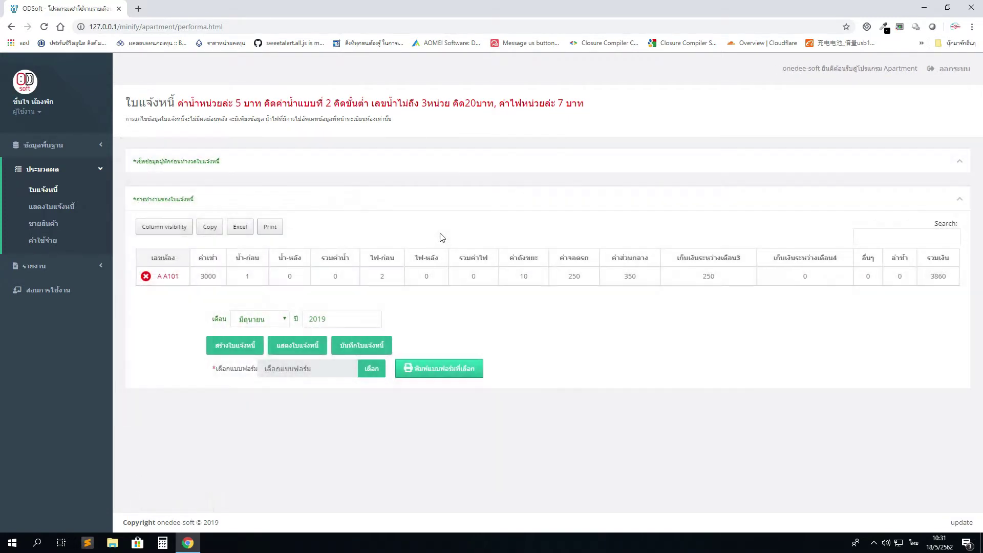
left_click(876, 239)
Choose มาตรฐาน as the form for printing the invoices
left_click(373, 369)
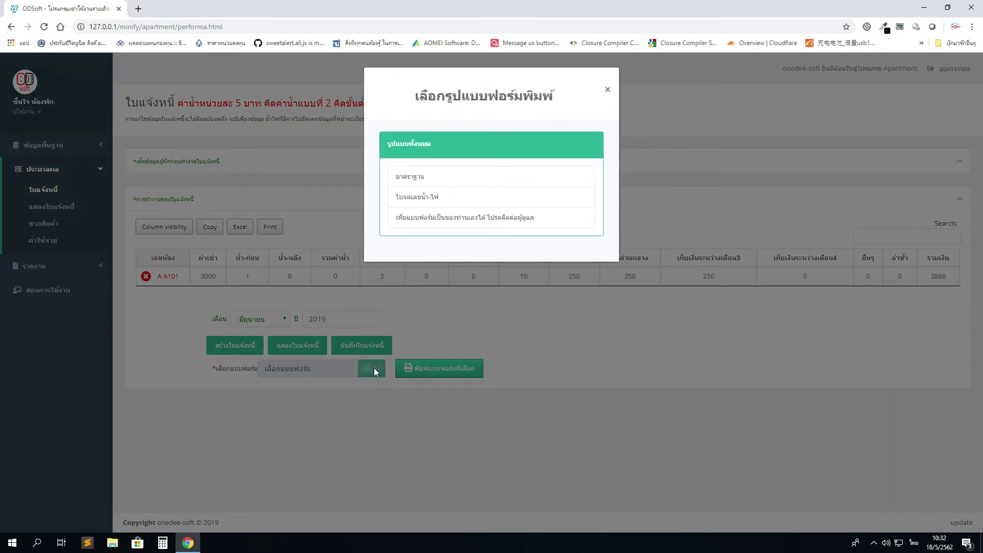
left_click(454, 184)
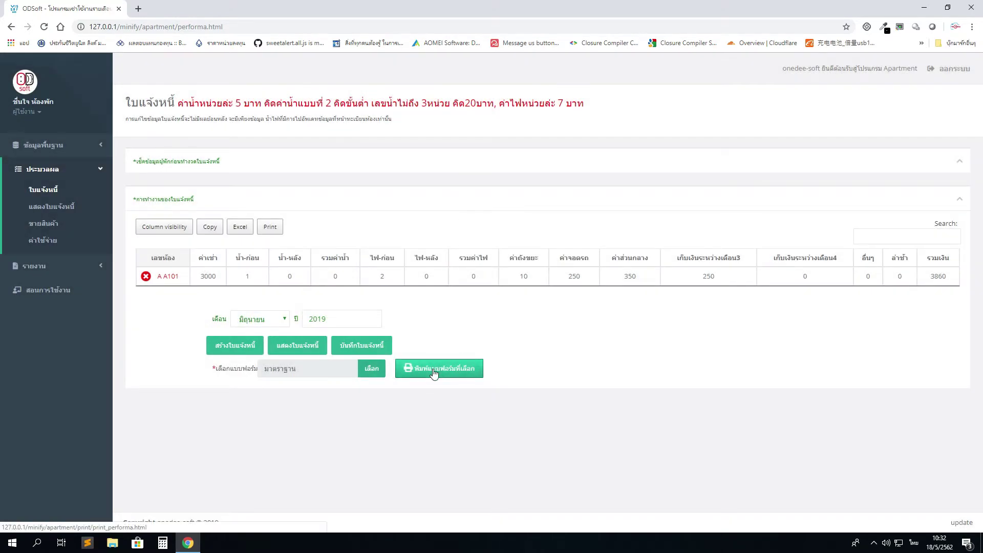
Open the มาตรฐาน print form of room A A101's มิถุนายน invoice, bring up its print preview, and return to the invoice table
left_click(434, 371)
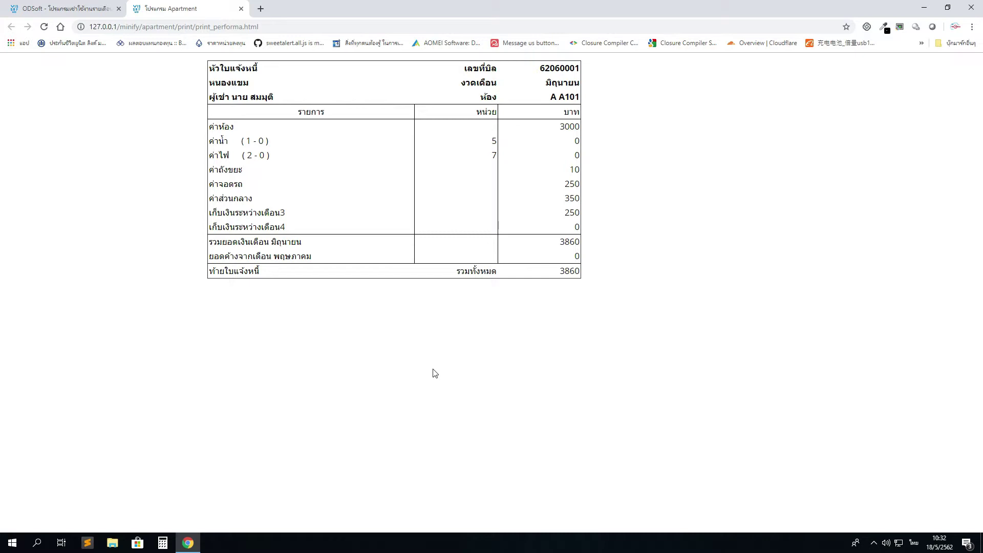
right_click(414, 298)
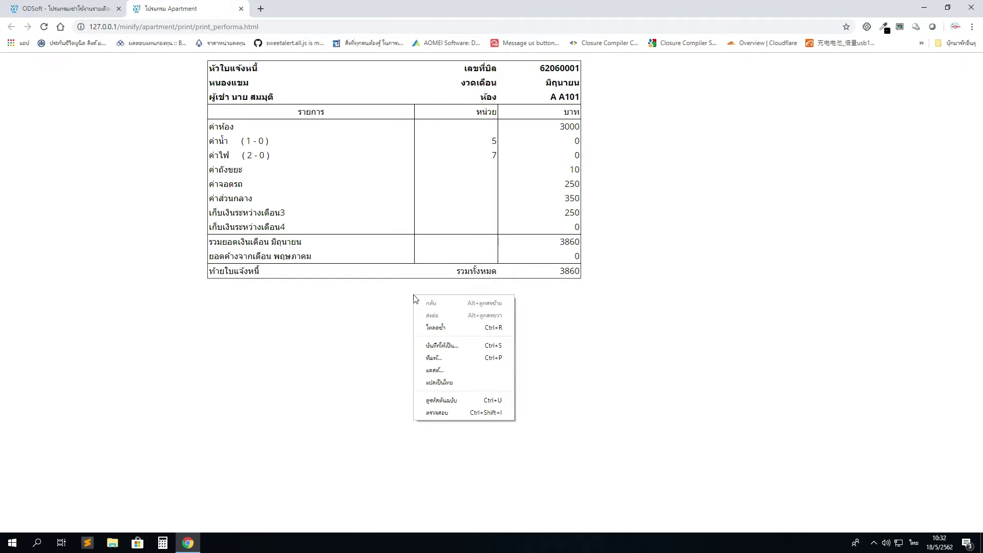
left_click(452, 358)
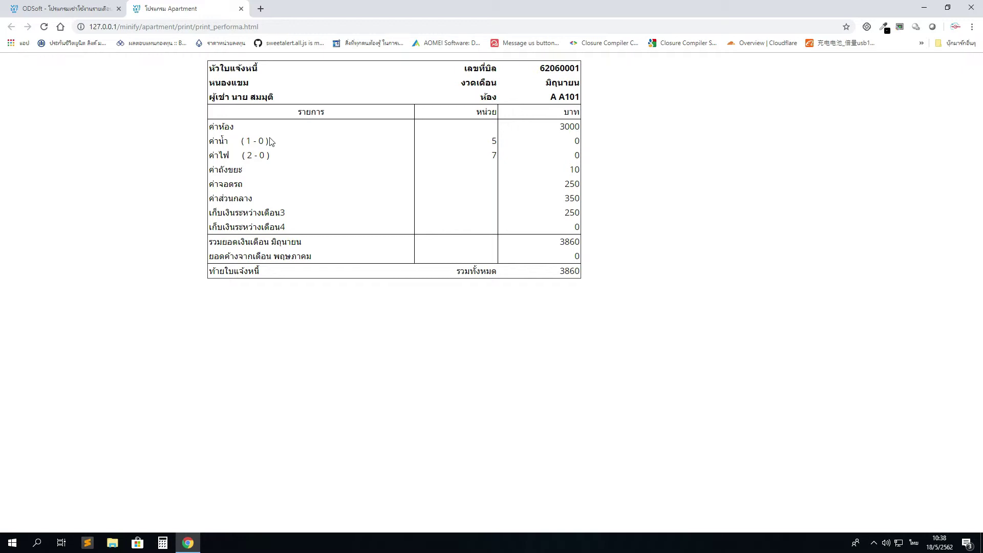
left_click(241, 8)
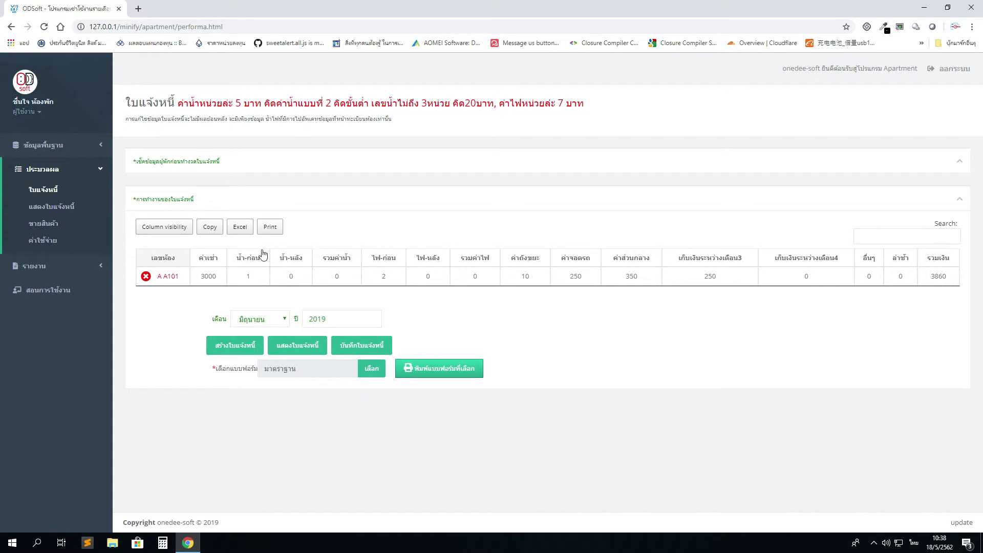
Set room A A101's น้ำ-หลัง and ไฟ-หลัง meter readings to 5 each and save the edited invoice
left_click(299, 276)
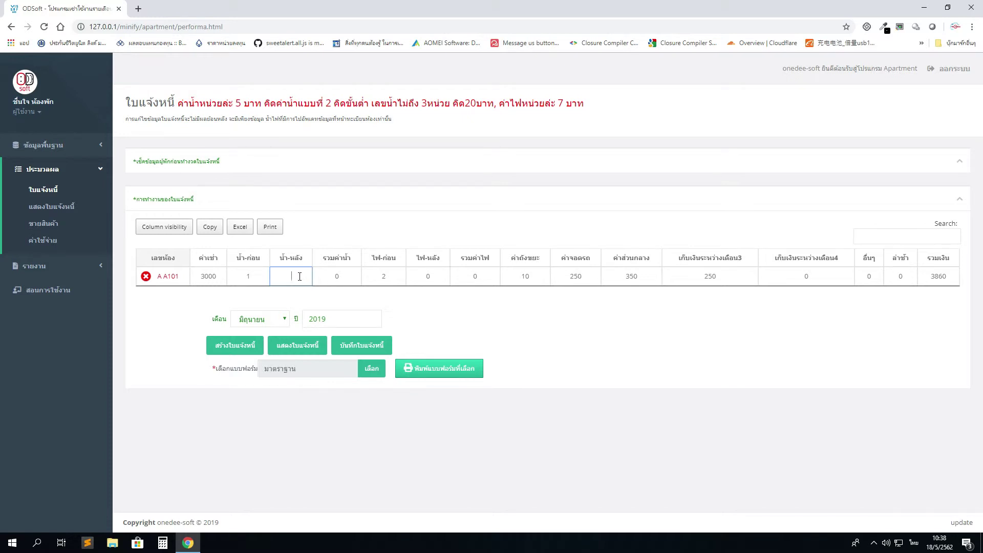
type("5")
left_click(435, 275)
type("5")
left_click(364, 346)
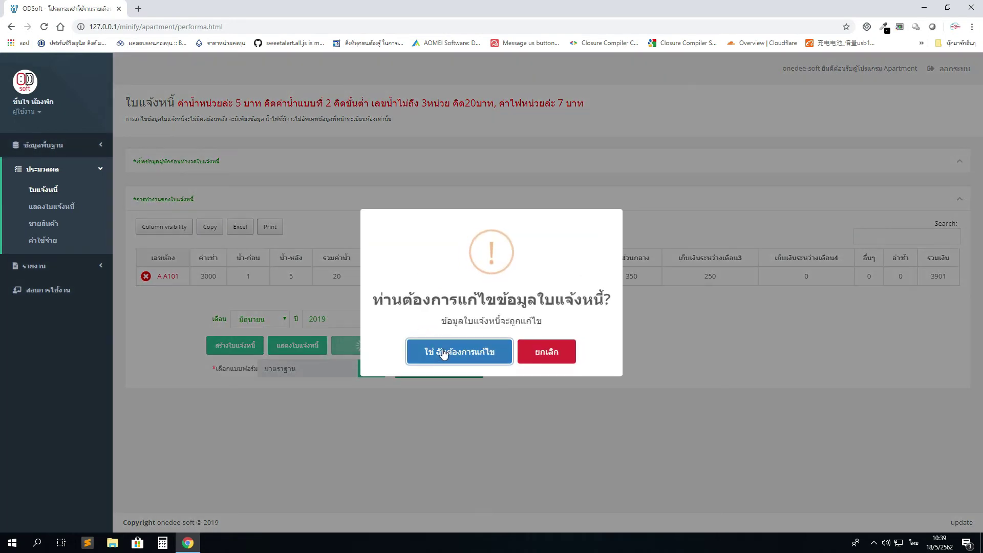
left_click(443, 351)
left_click(481, 353)
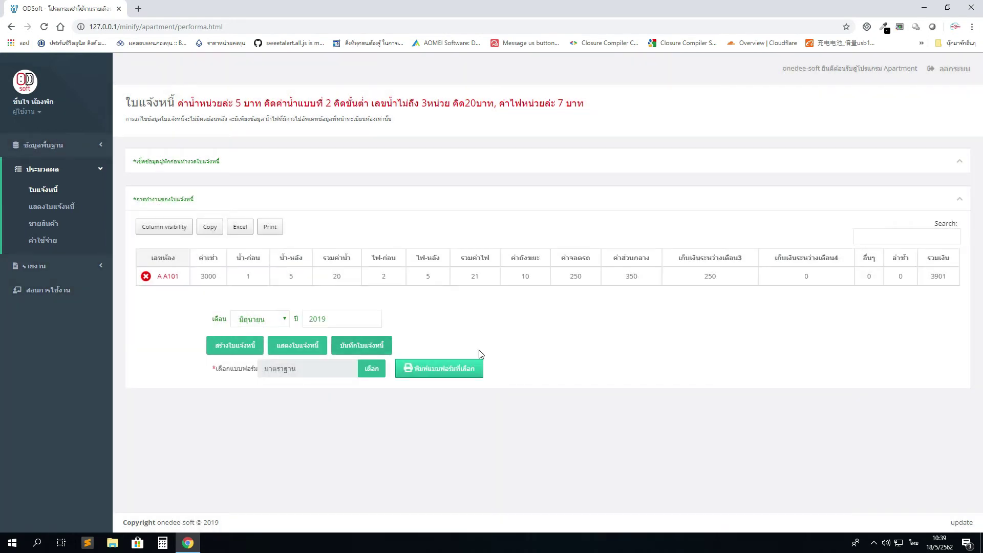
Open the print preview of room A A101's edited invoice, examine the destination printer choices, and return to the invoice table
left_click(450, 368)
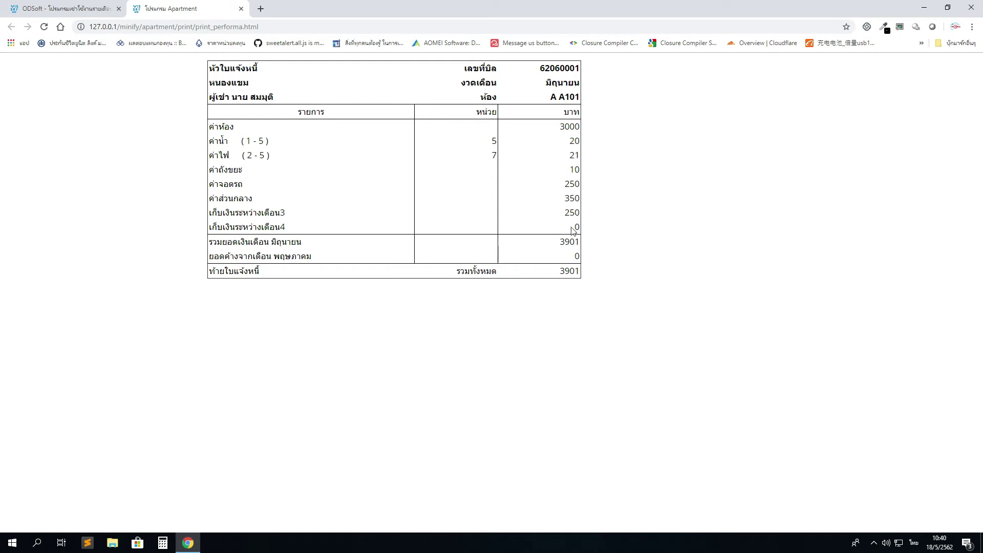
right_click(563, 259)
left_click(608, 318)
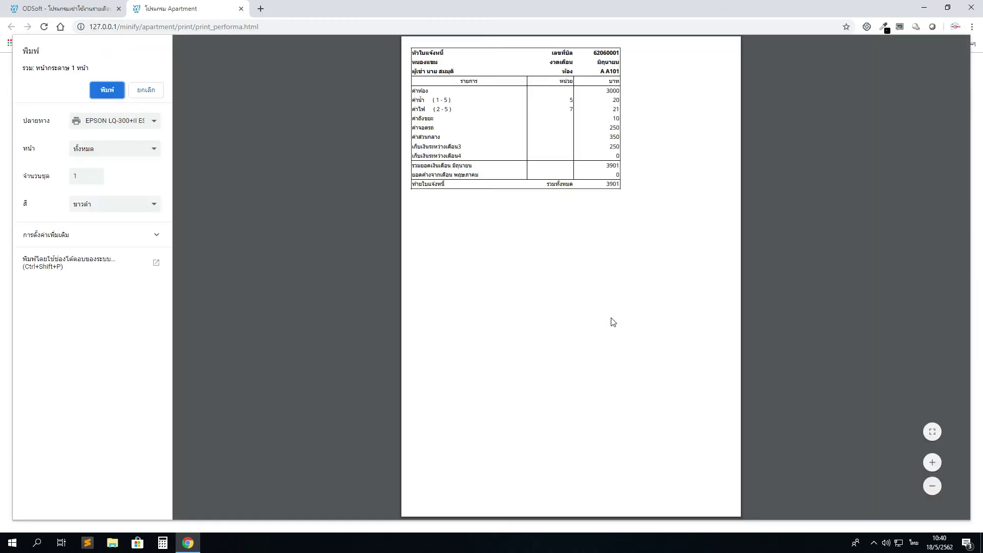
left_click(154, 122)
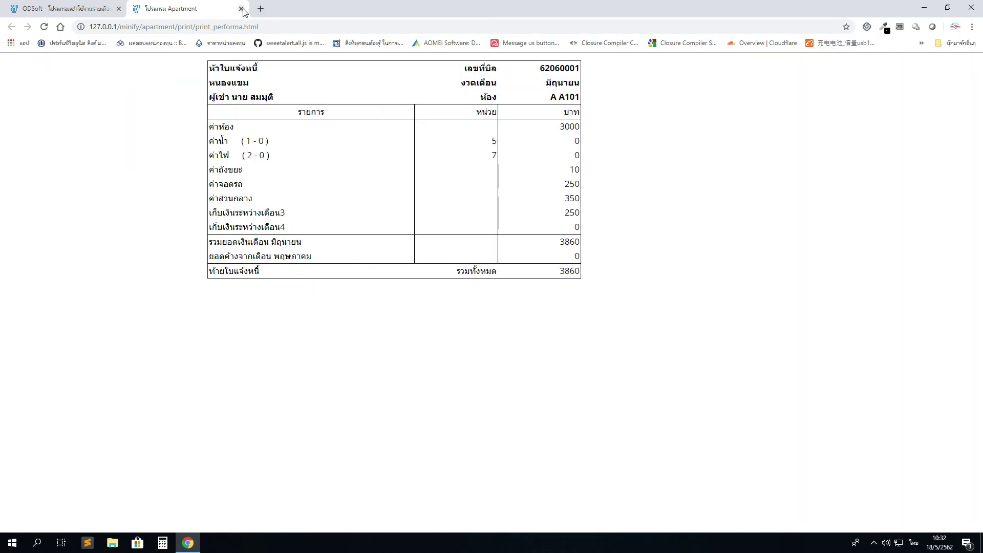
left_click(241, 9)
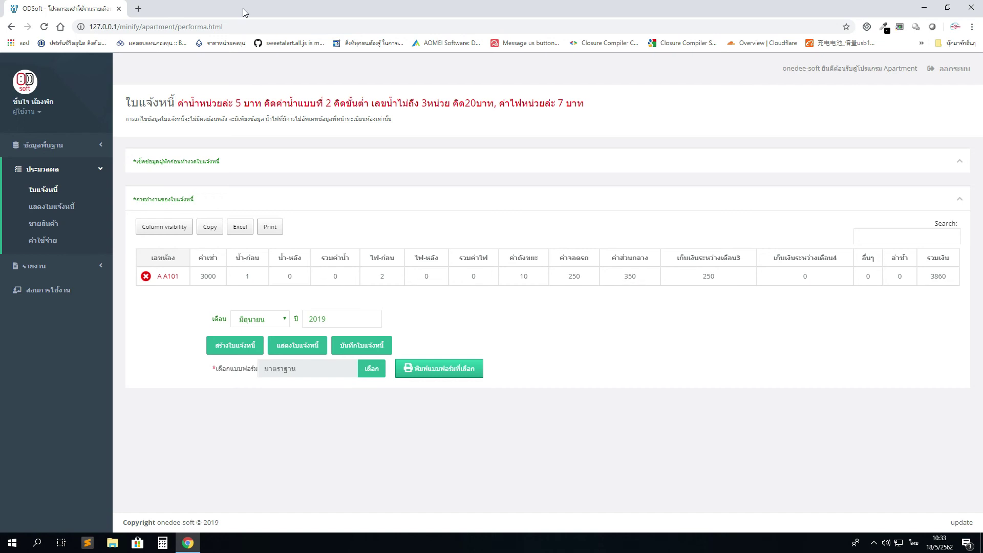
Go to the หน้าหลัก dashboard and reveal its Messenger and LINE contact options
left_click(38, 106)
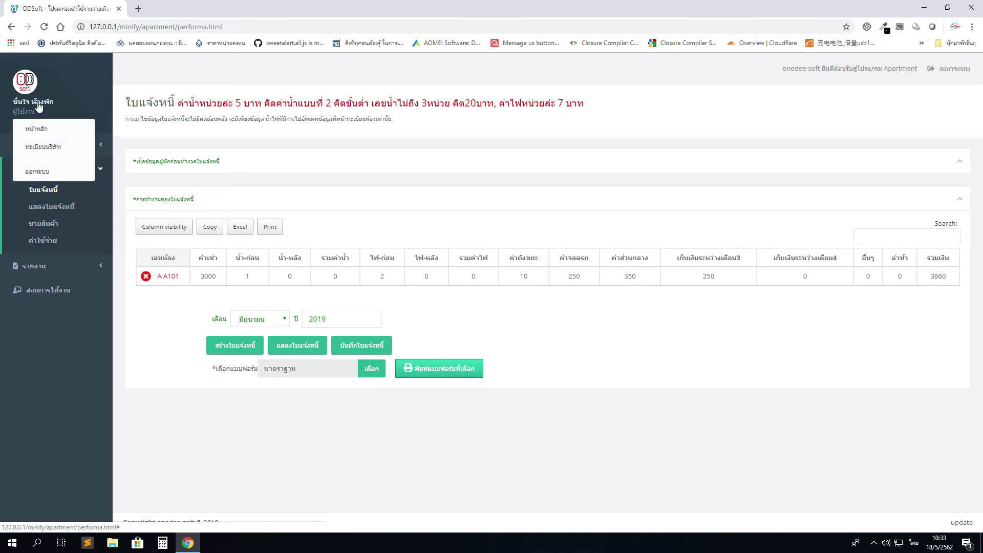
left_click(44, 135)
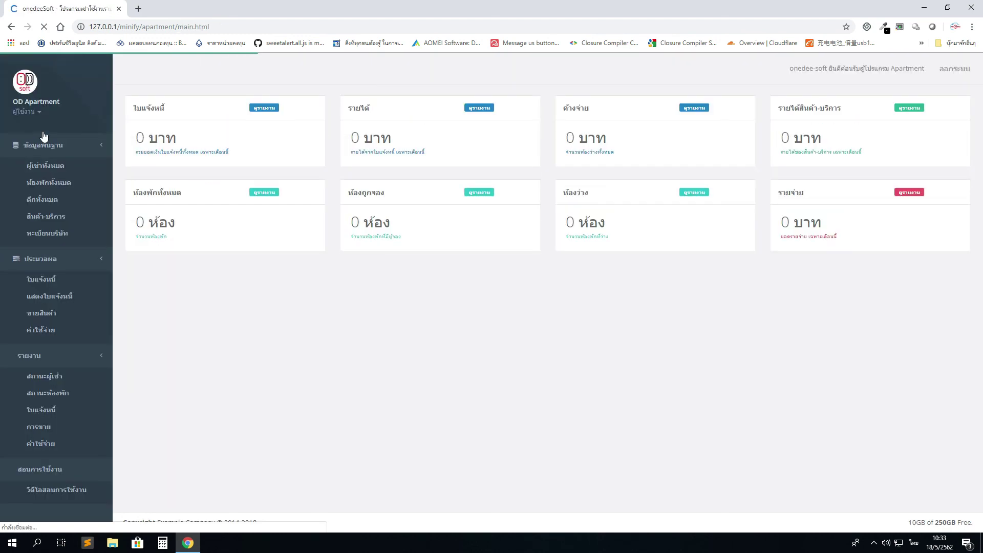
mouse_move(964, 512)
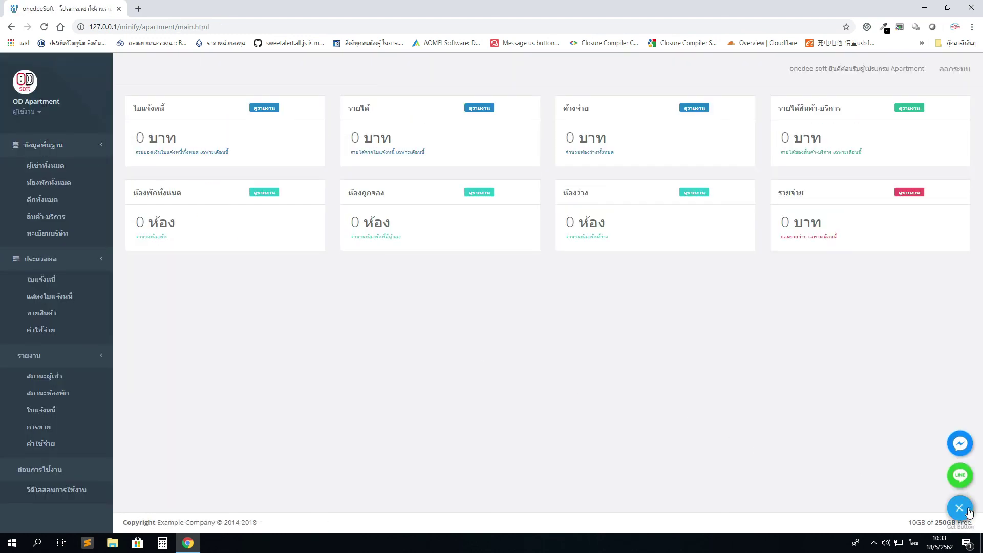